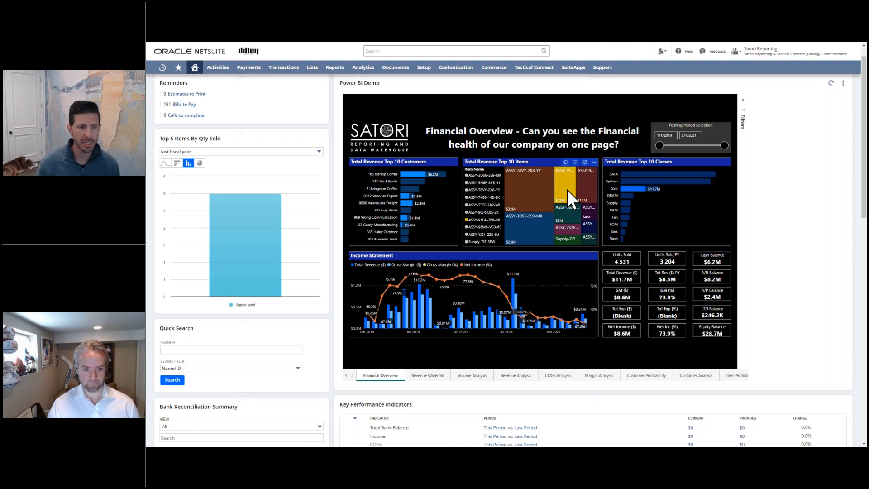
View the Revenue Waterfall page and the Google page of the Power BI report embedded in the NetSuite dashboard.
click(423, 375)
click(353, 376)
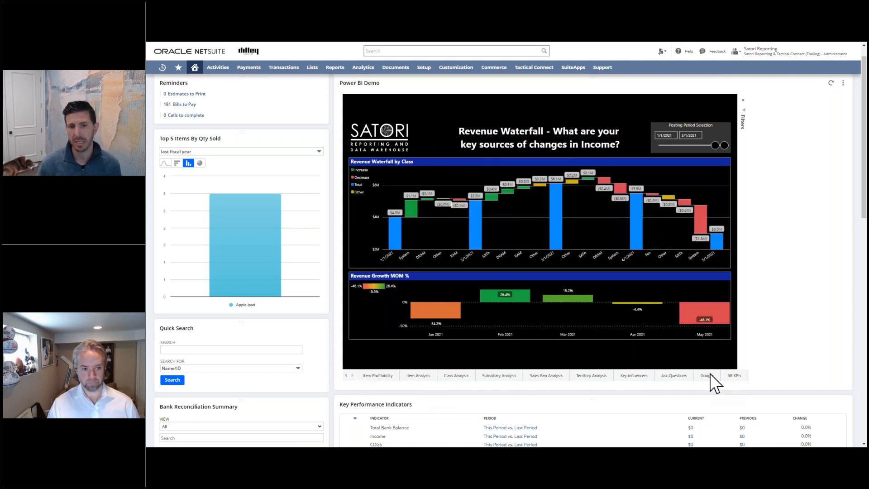
click(707, 375)
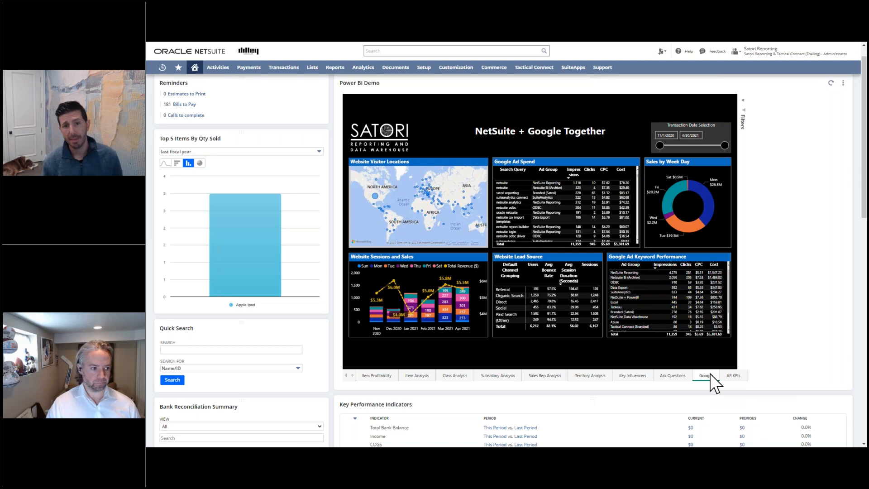
Switch to the Satori 2023.1 Demo Financial report in Power BI and display it full screen.
key(F11)
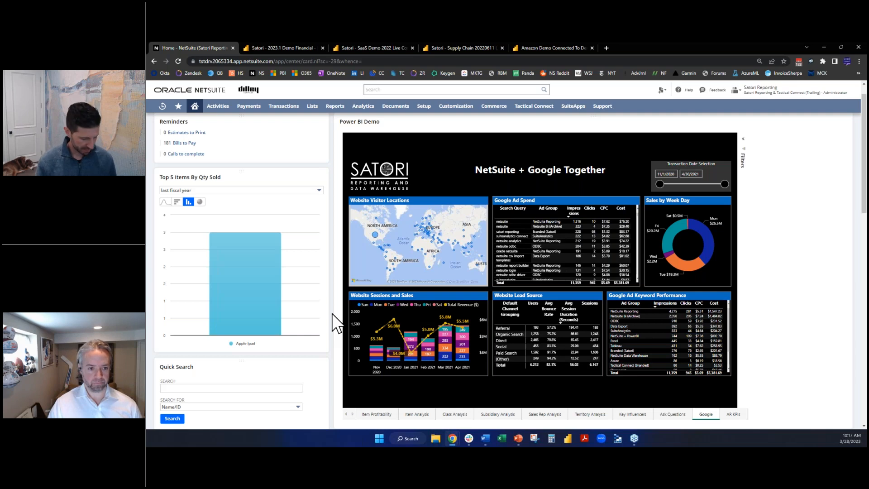
click(294, 49)
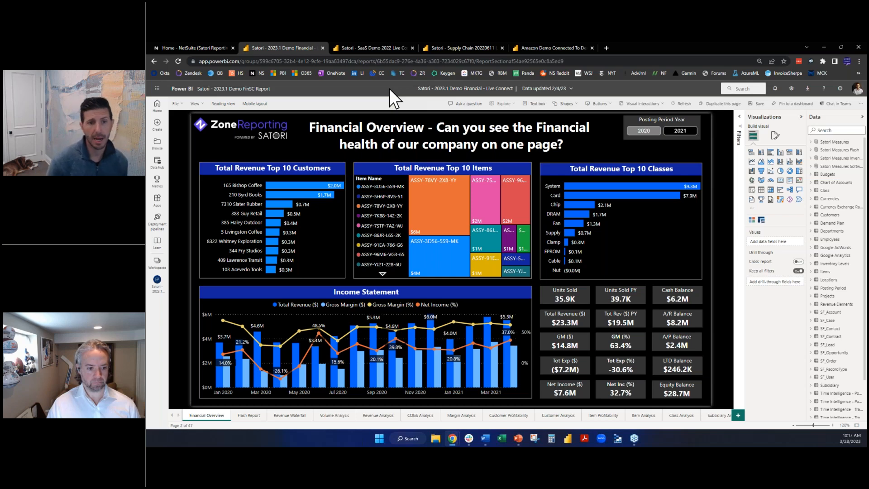
key(F11)
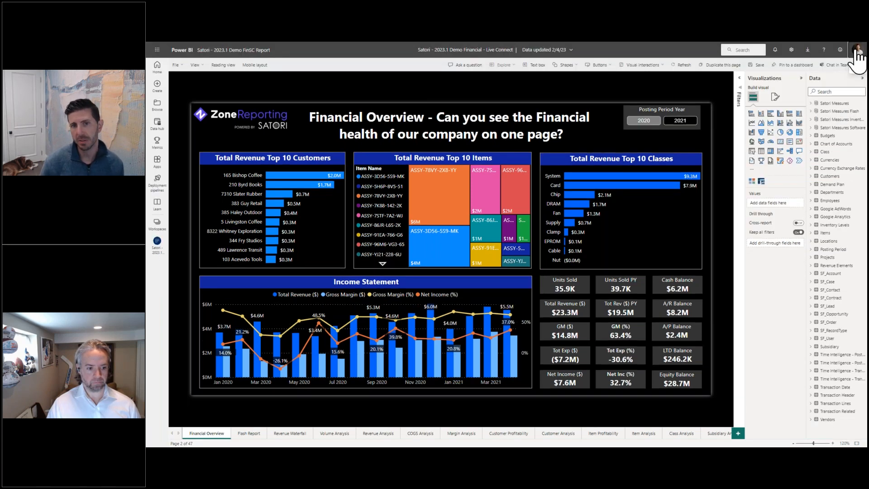
Check the license type of the signed-in Power BI account, then close the account details.
click(857, 50)
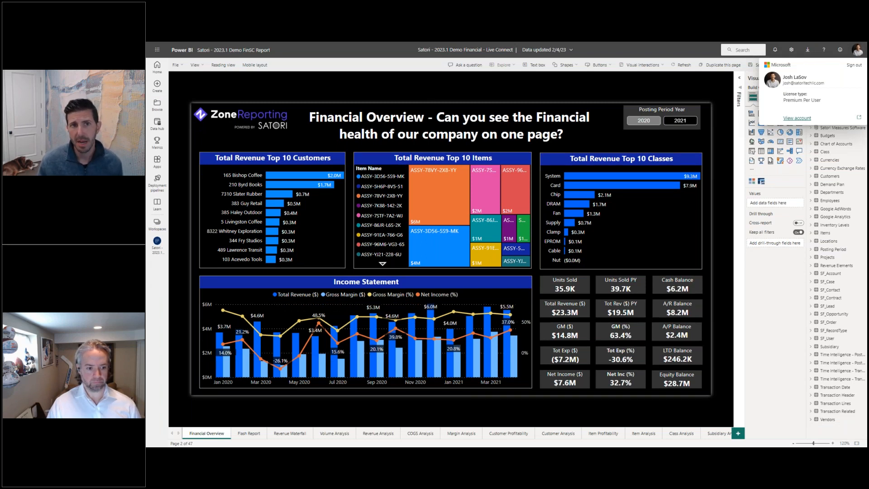
click(685, 52)
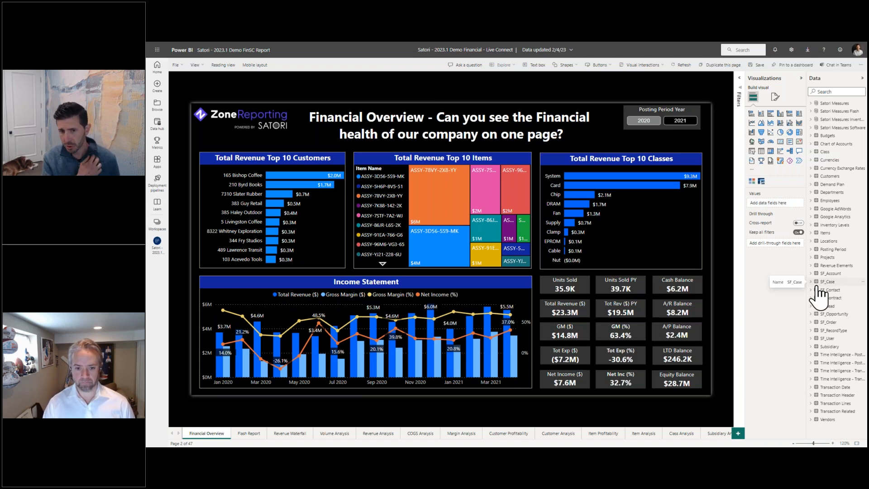
Add a new report page with a funnel chart enlarged to full page height and nearly half the page width.
click(739, 434)
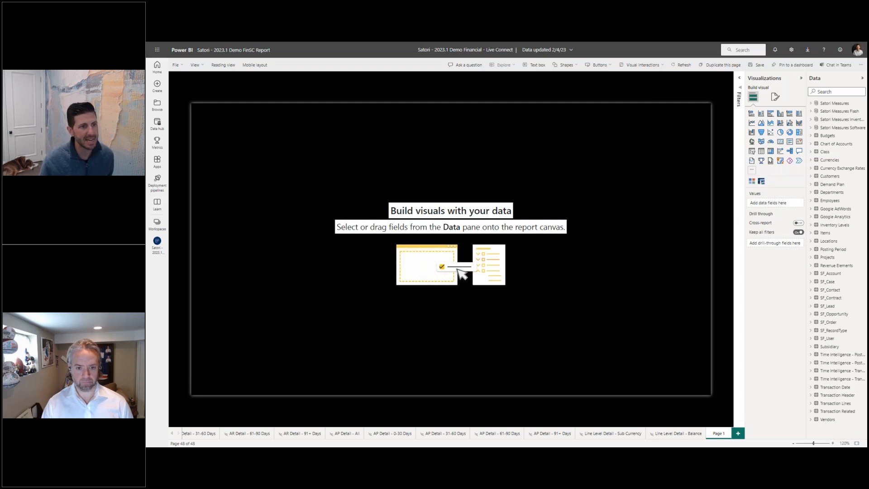
click(761, 132)
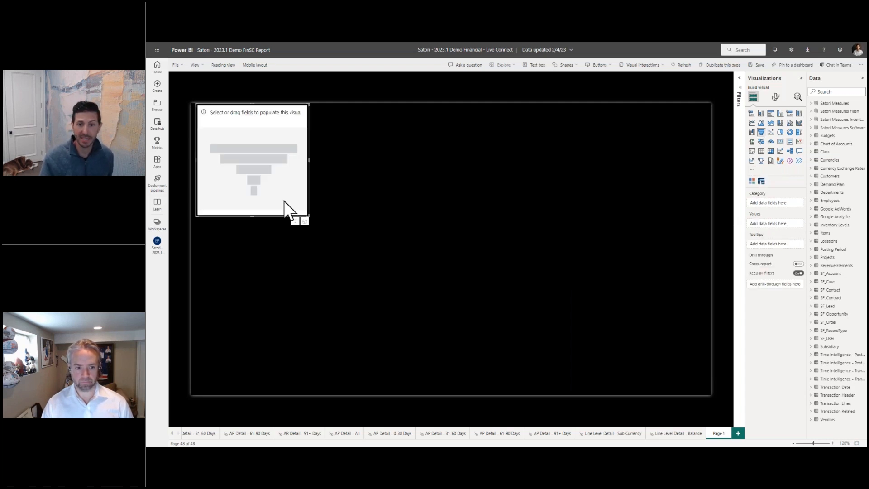
drag(308, 216, 433, 398)
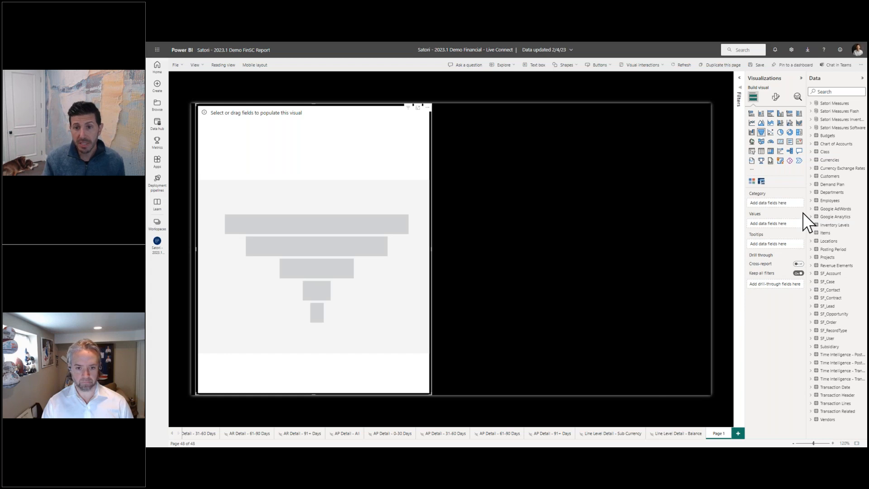
Set the funnel chart's category to Customer Name from Customers and its values to Amount from Transaction Lines.
click(811, 178)
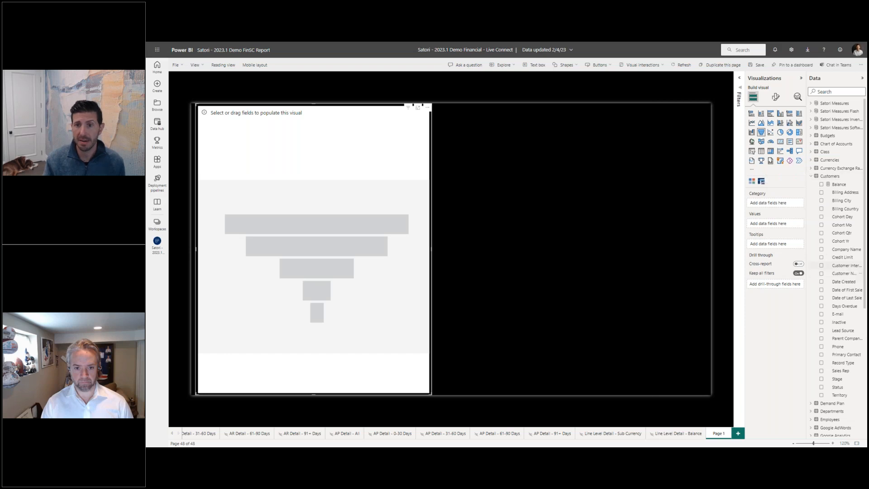
click(822, 273)
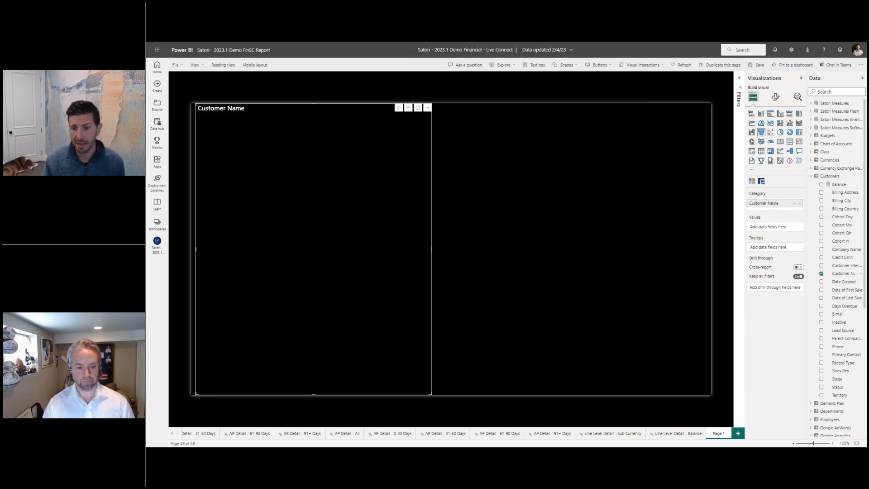
click(812, 176)
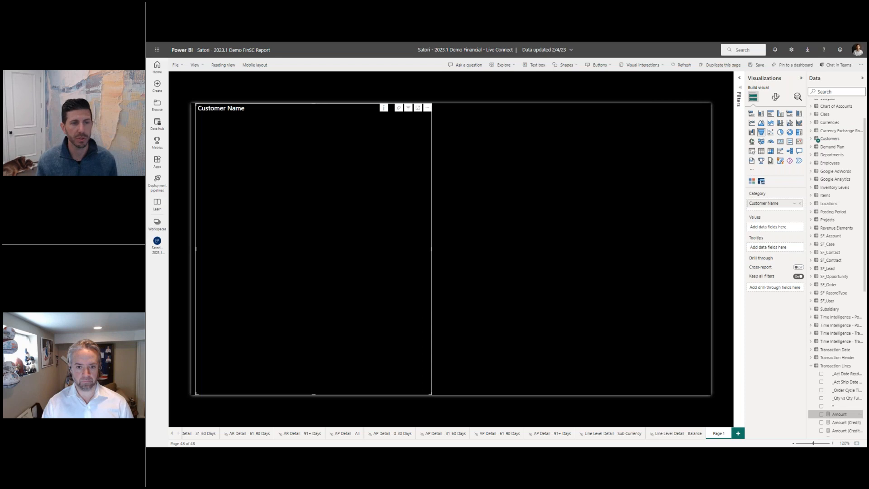
drag(839, 414, 776, 228)
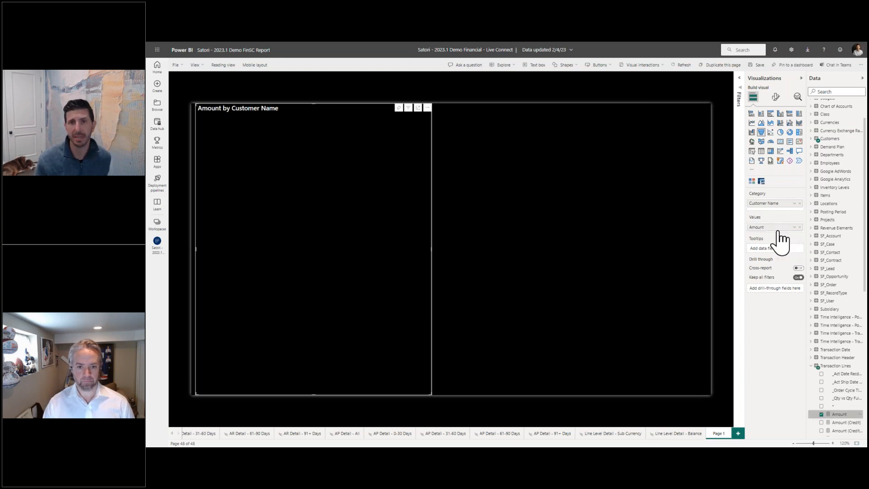
Apply a Top N filter on Customer Name so the funnel chart shows the top 10 by Amount.
click(739, 81)
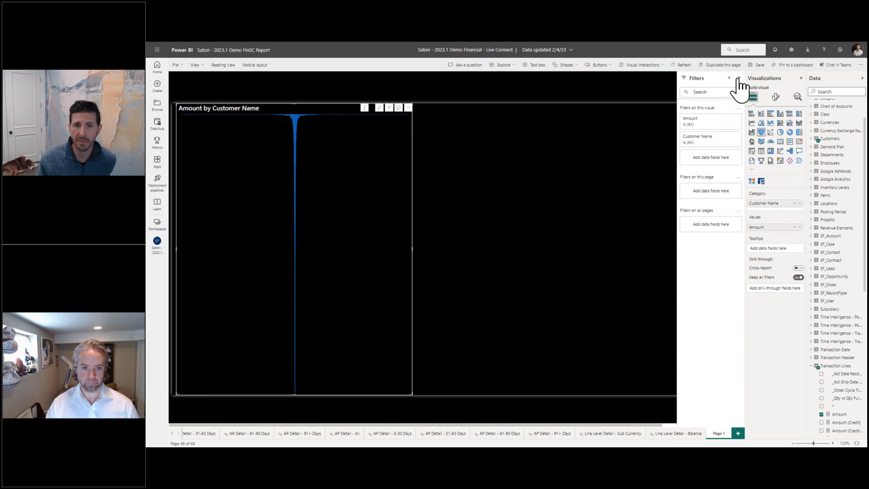
click(729, 138)
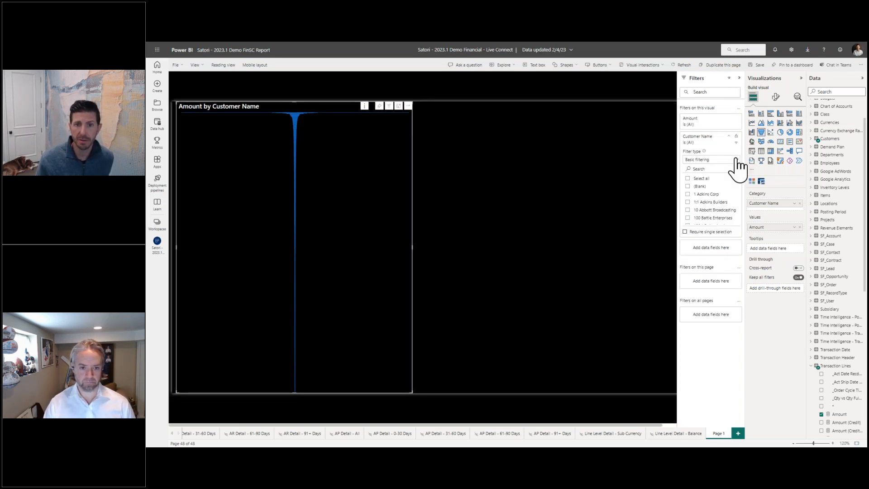
click(736, 159)
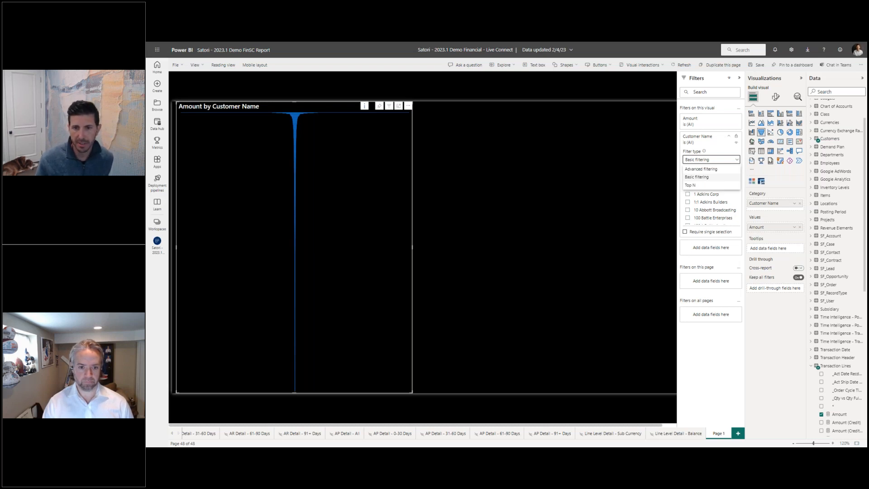
click(726, 185)
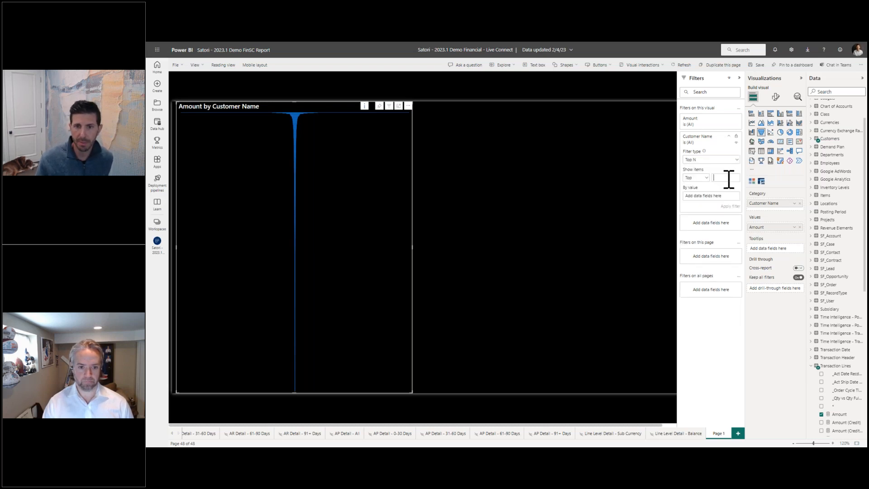
text(10)
drag(840, 414, 711, 196)
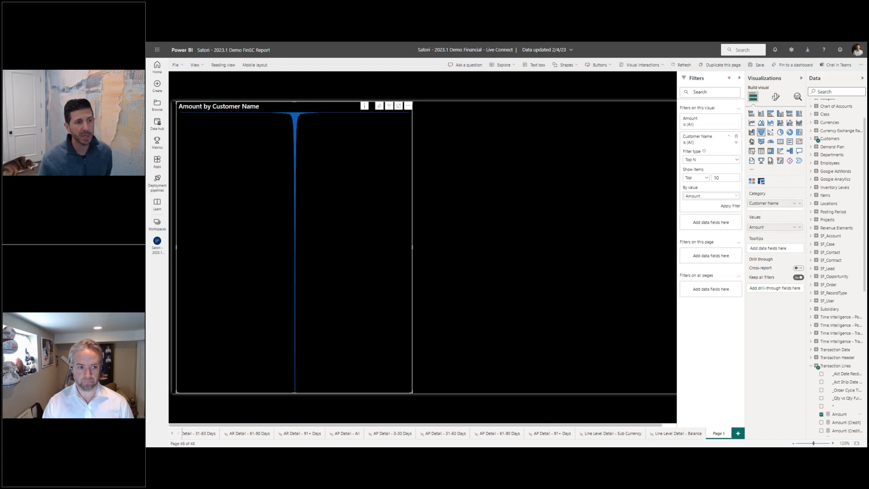
click(730, 206)
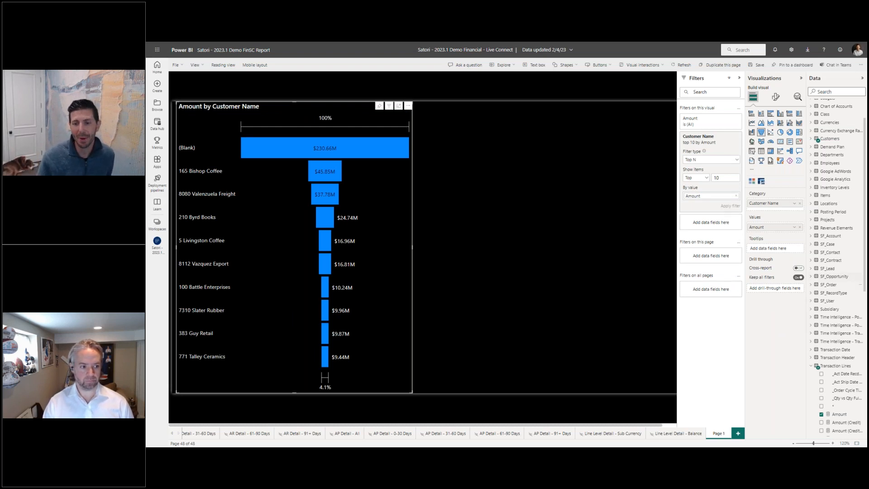
Filter the funnel chart by the Transaction Lines Type field to Invoice only and collapse the filters.
scroll(856, 297, down, 5)
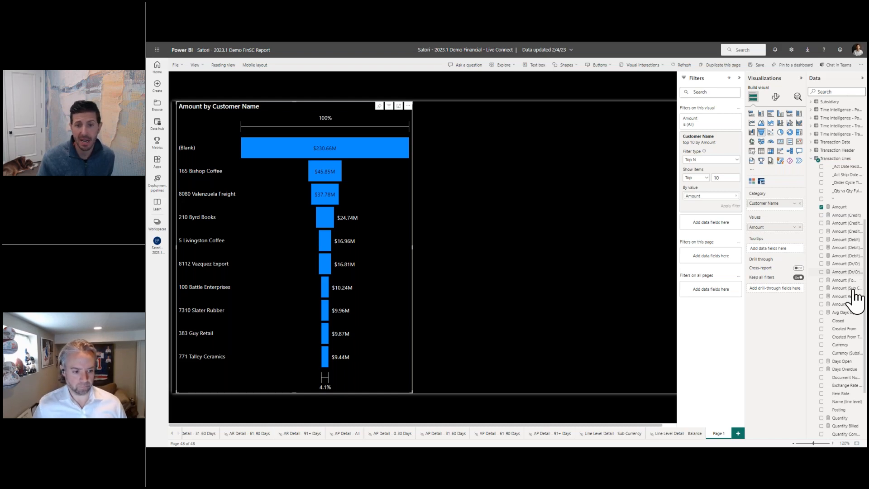
scroll(856, 297, down, 2)
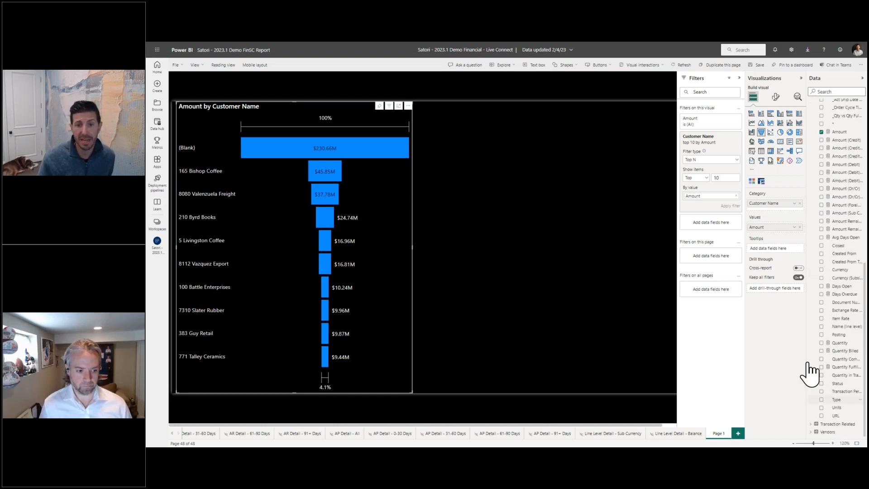
drag(809, 365, 689, 298)
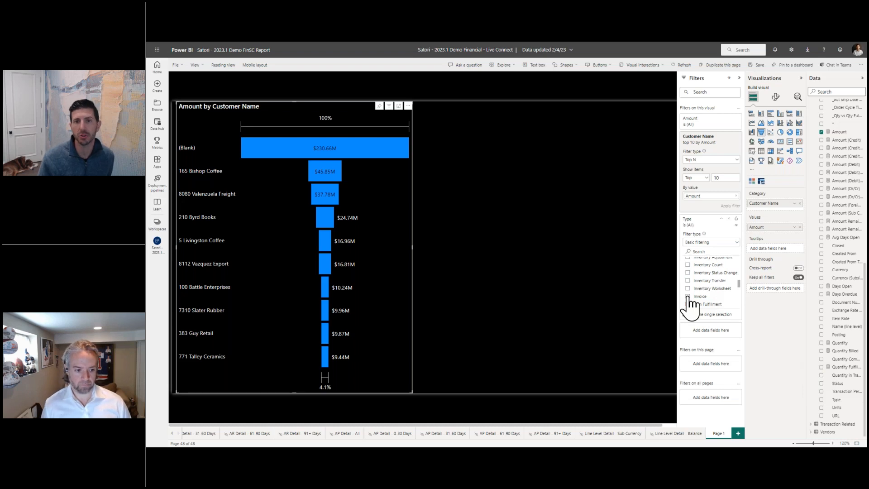
click(688, 297)
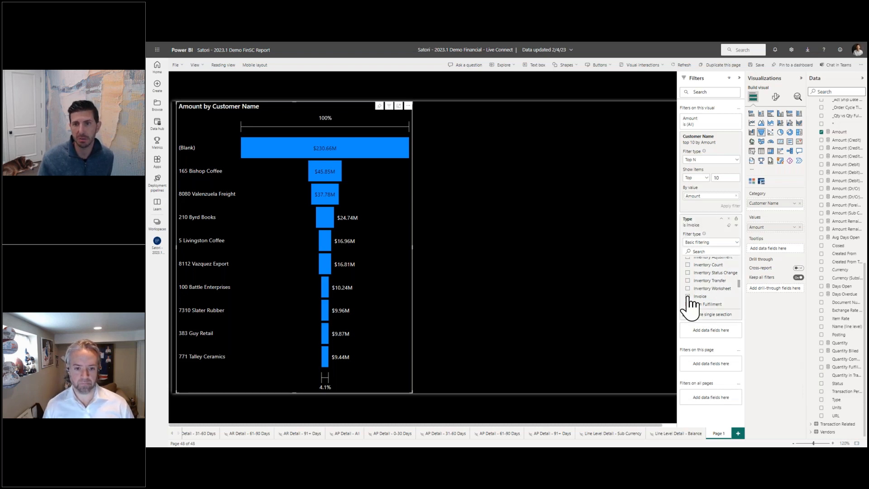
click(739, 78)
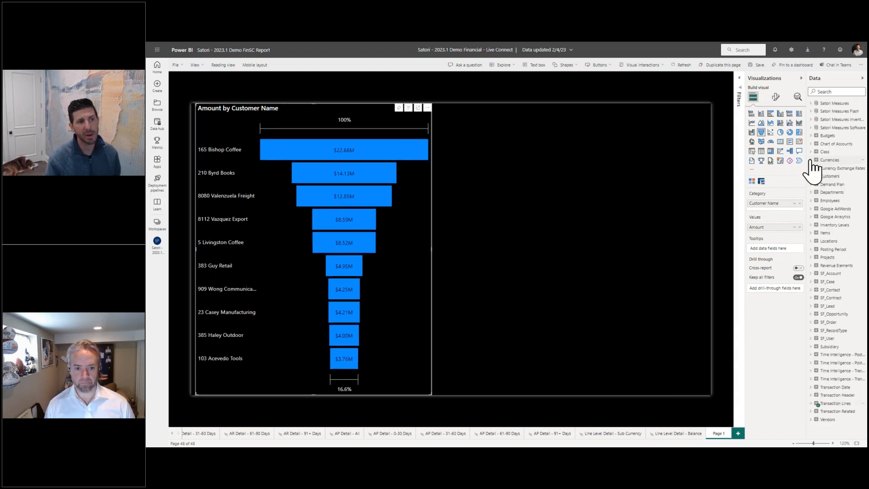
Duplicate the funnel chart, place the copy in the empty area beside the original and widen it to the page edge.
click(496, 216)
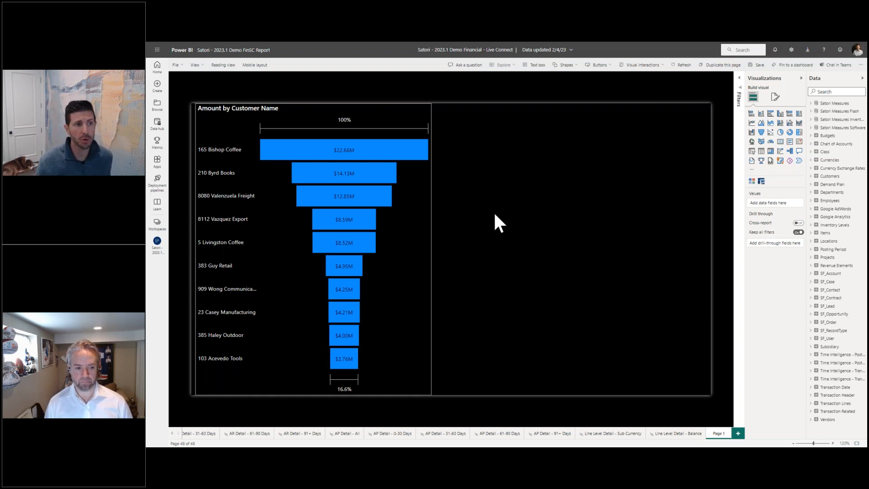
click(411, 245)
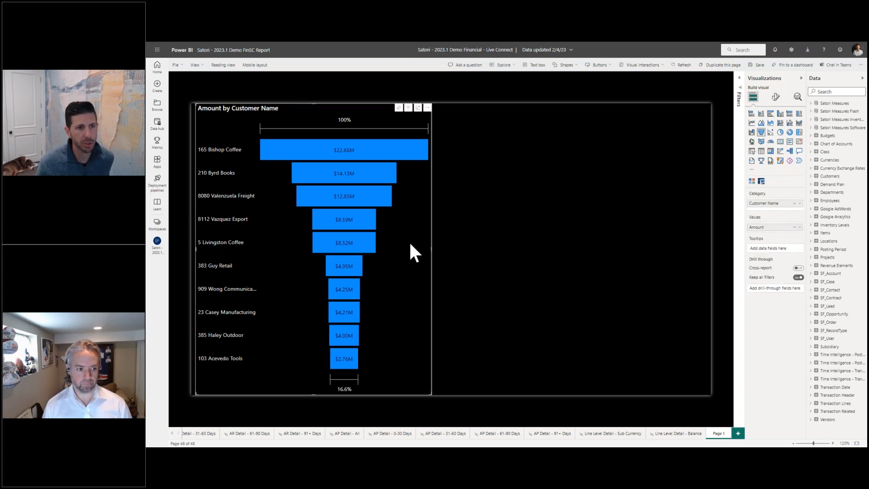
key(ctrl+v)
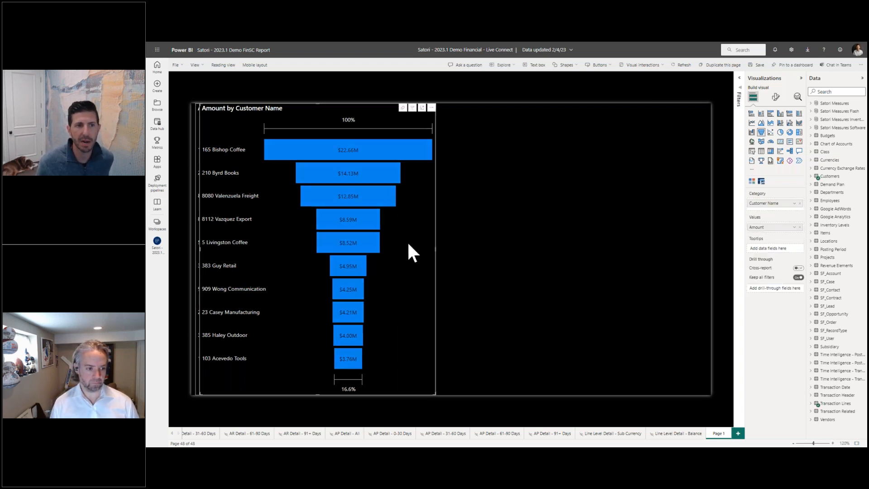
drag(409, 245, 640, 226)
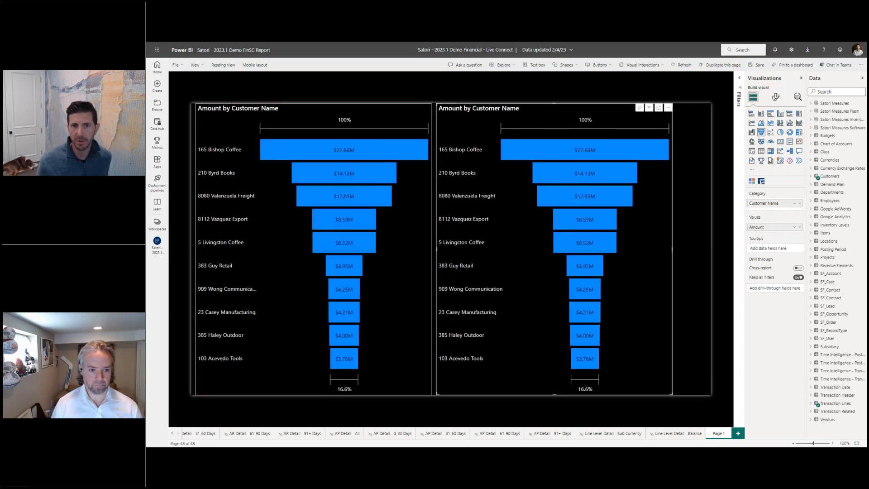
drag(673, 249, 711, 249)
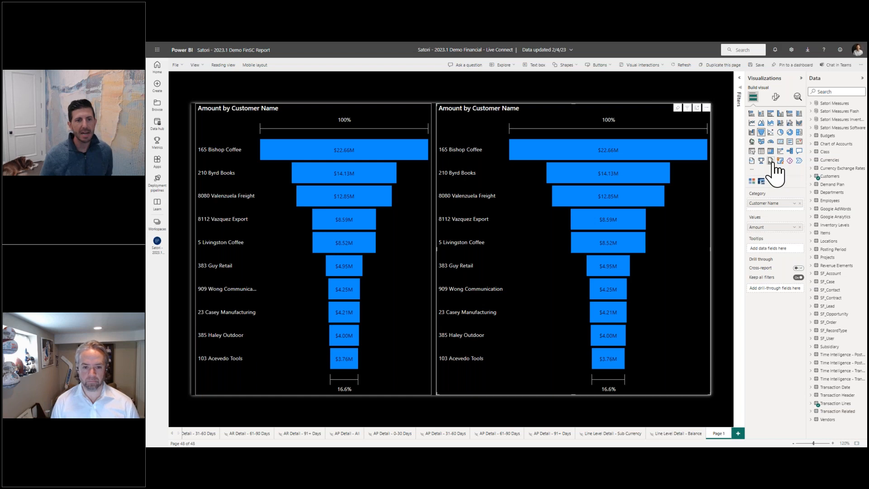
Convert the duplicated funnel chart to a matrix with Month Year from Posting Period as its columns.
click(771, 152)
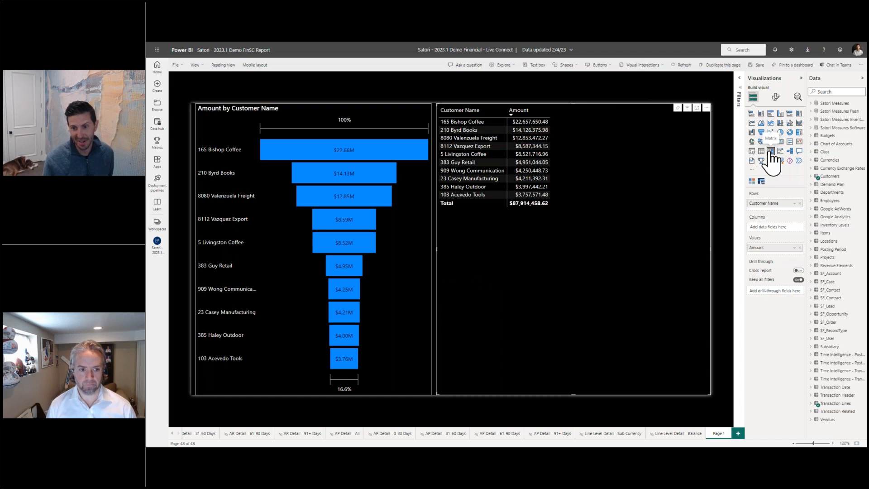
click(813, 249)
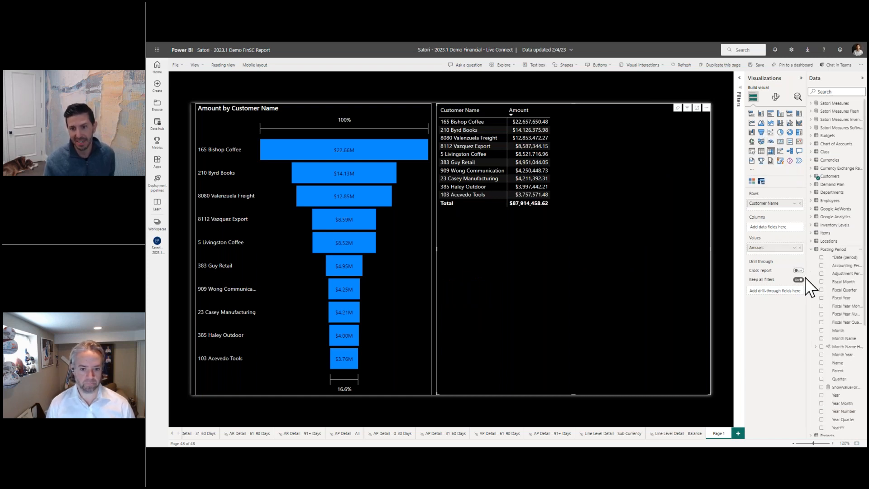
drag(838, 356, 780, 229)
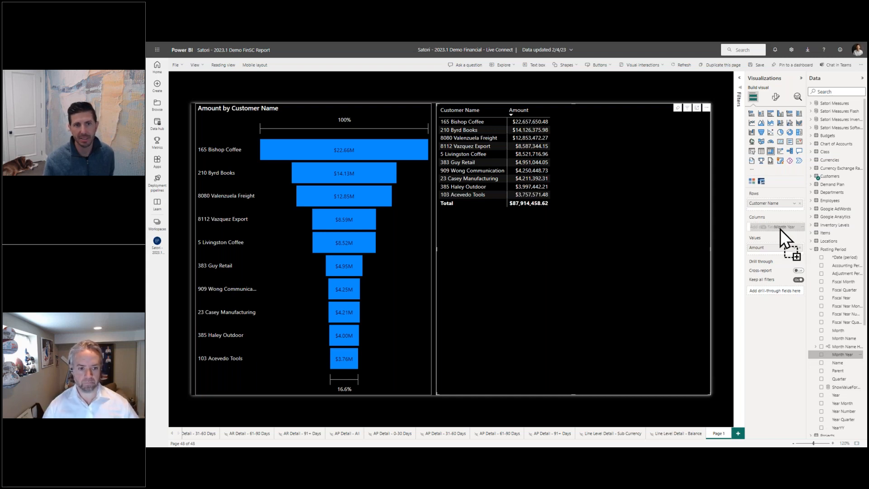
drag(780, 229, 781, 230)
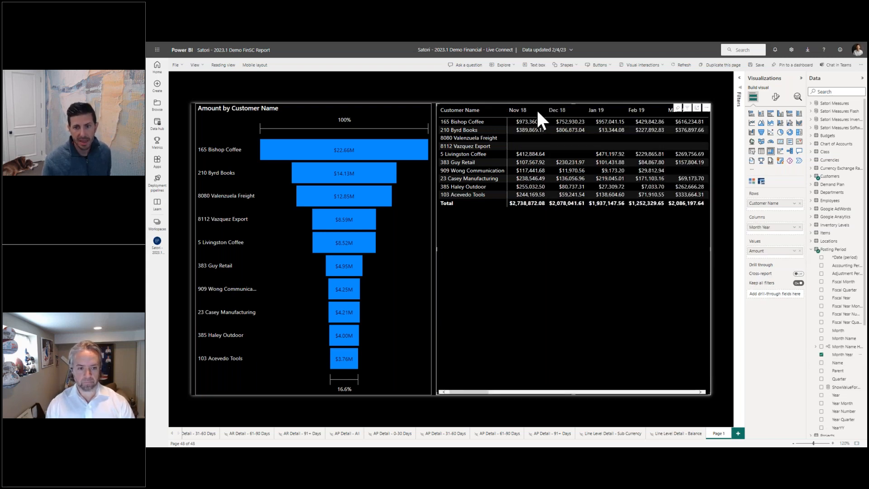
click(501, 392)
drag(501, 392, 486, 392)
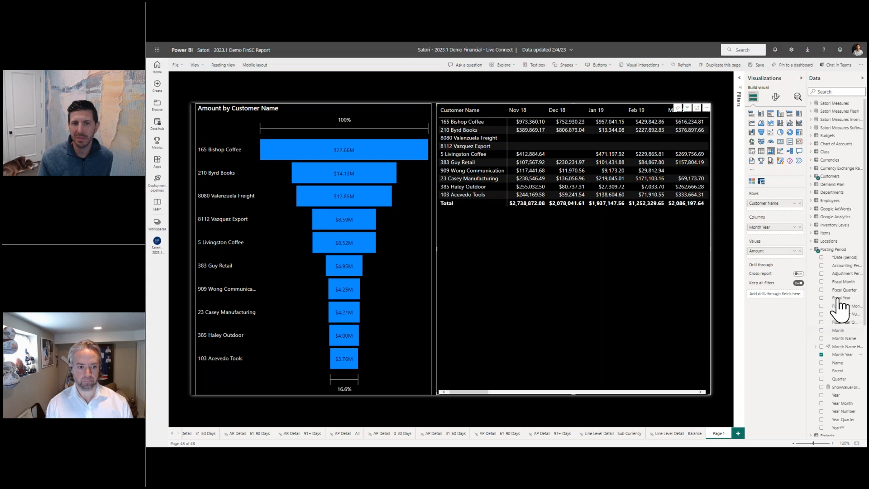
Add the Quantity field from the Transaction Lines table to the matrix values below Amount.
click(813, 250)
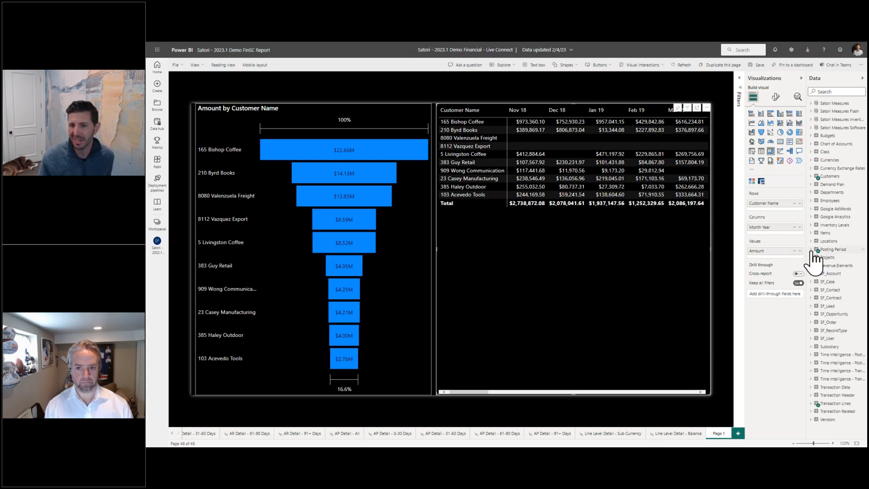
click(811, 403)
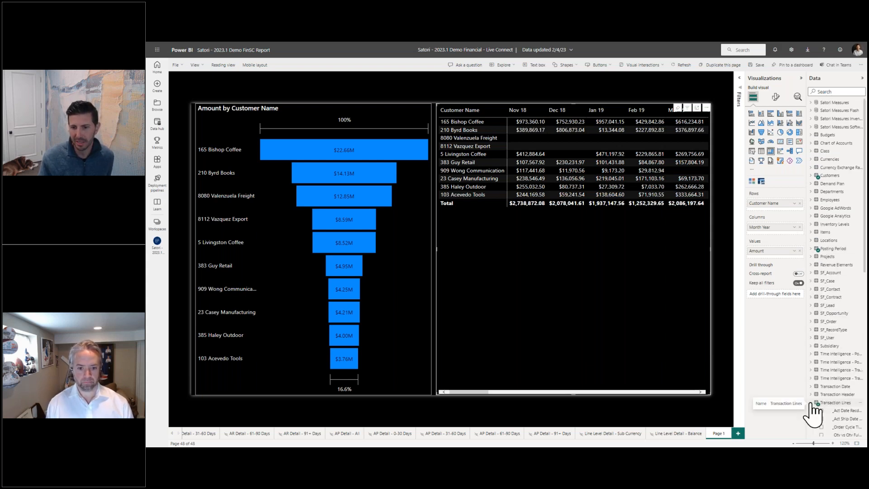
scroll(813, 412, down, 5)
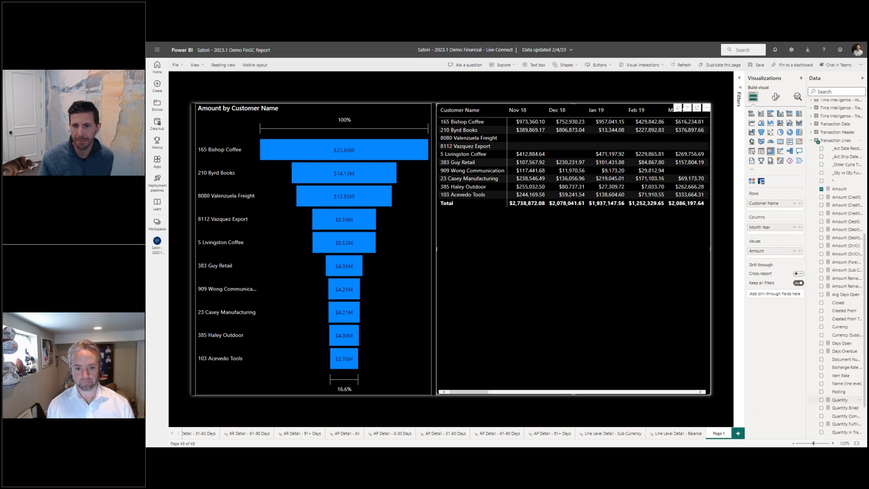
drag(840, 400, 754, 258)
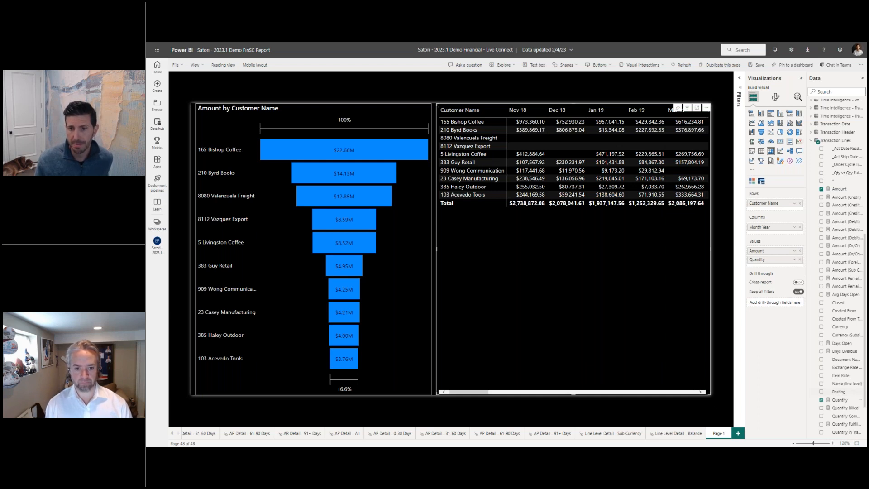
click(811, 140)
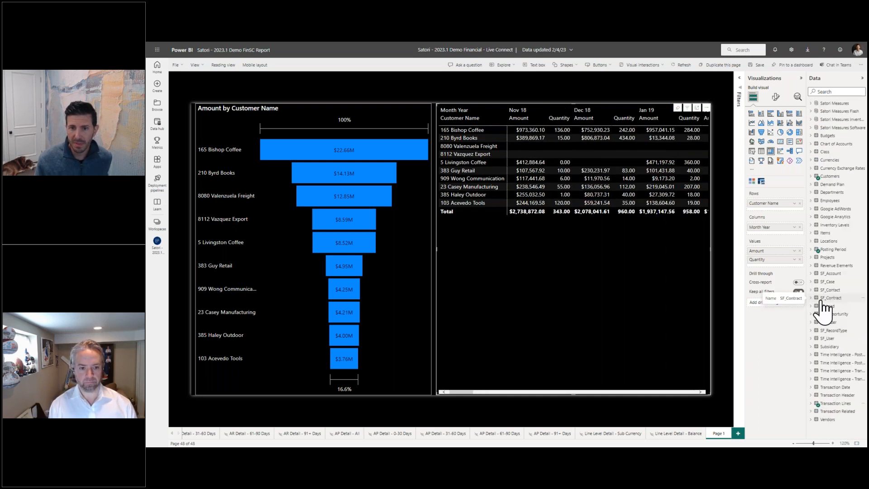
Add Sales Rep from Transaction Header above Customer Name and Item Name from Items below it in the matrix rows.
drag(842, 362, 785, 207)
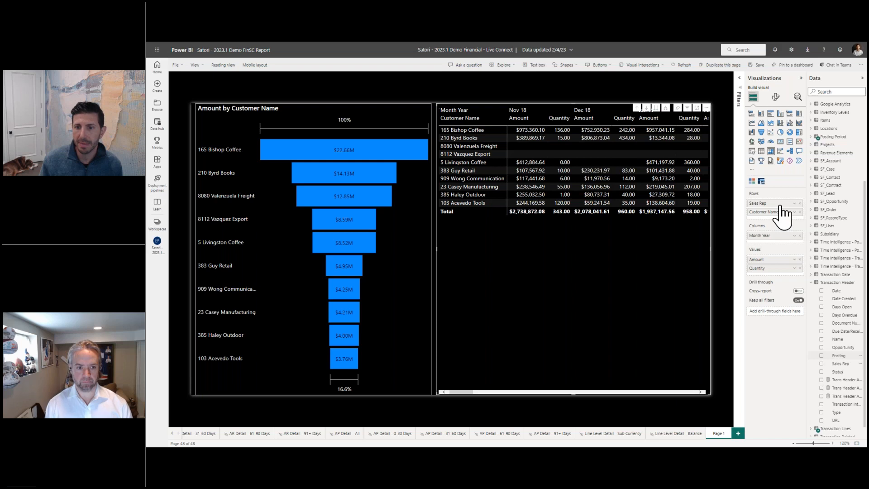
click(810, 283)
click(811, 233)
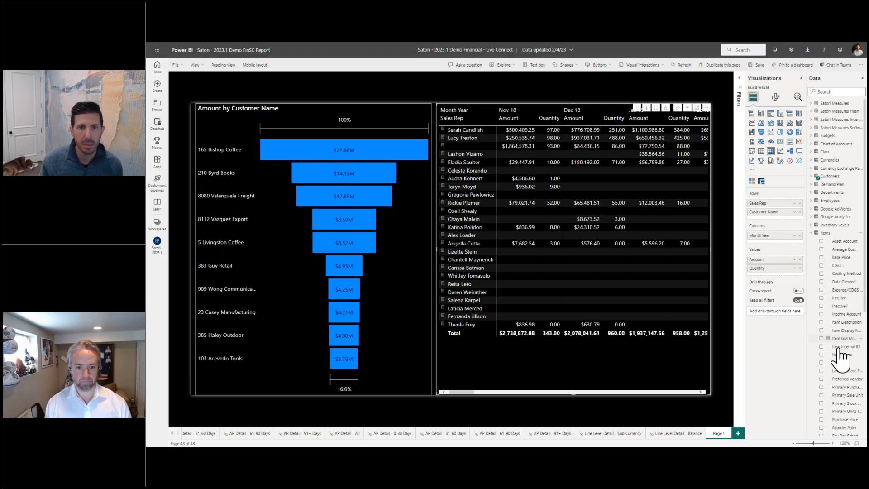
drag(838, 353, 767, 217)
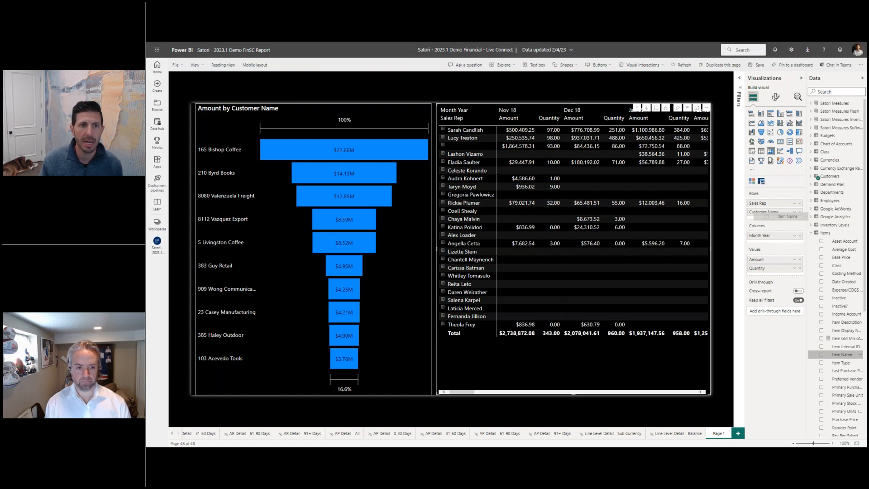
drag(768, 217, 768, 220)
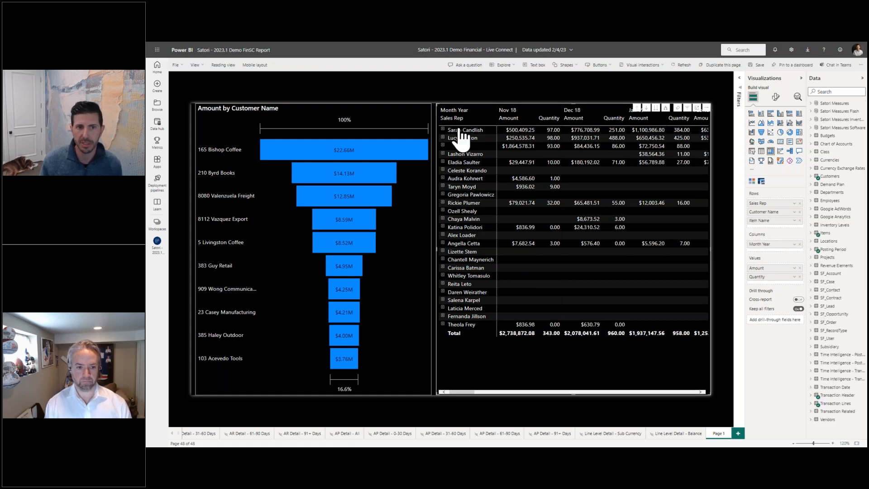
Expand the matrix hierarchy two levels down to Item Name, drill back up to the customer level and deselect it.
click(666, 108)
click(665, 108)
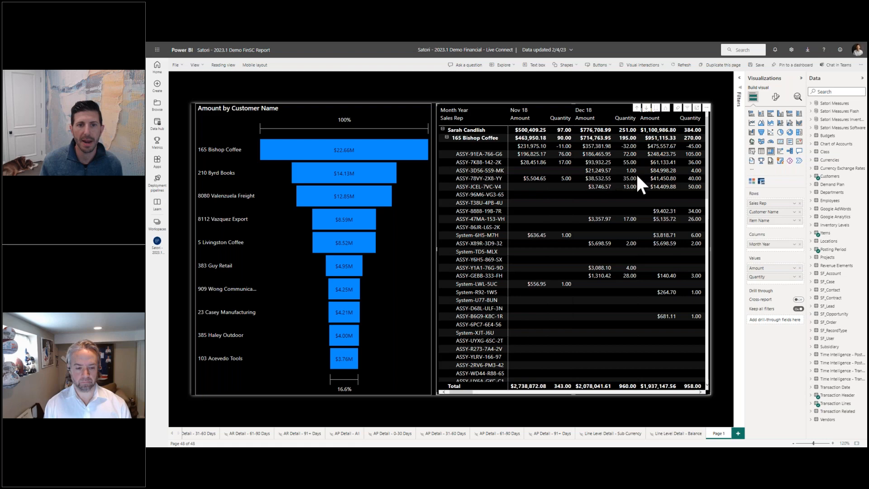
click(637, 108)
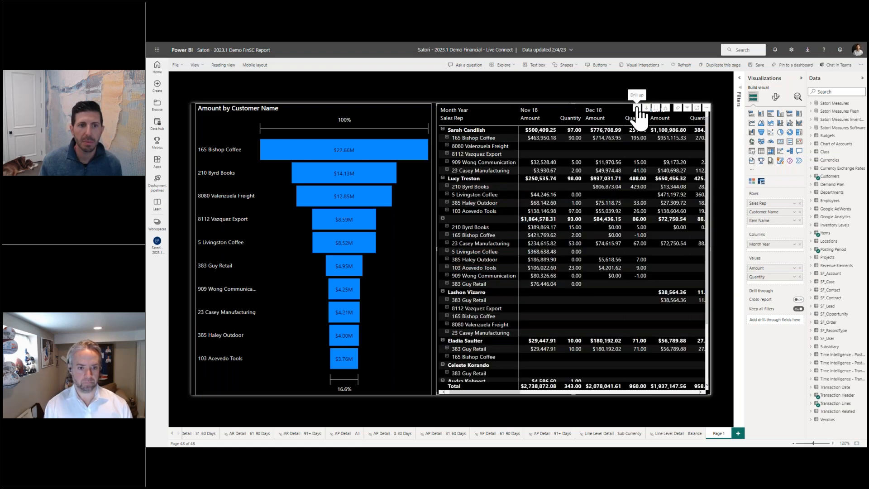
click(719, 164)
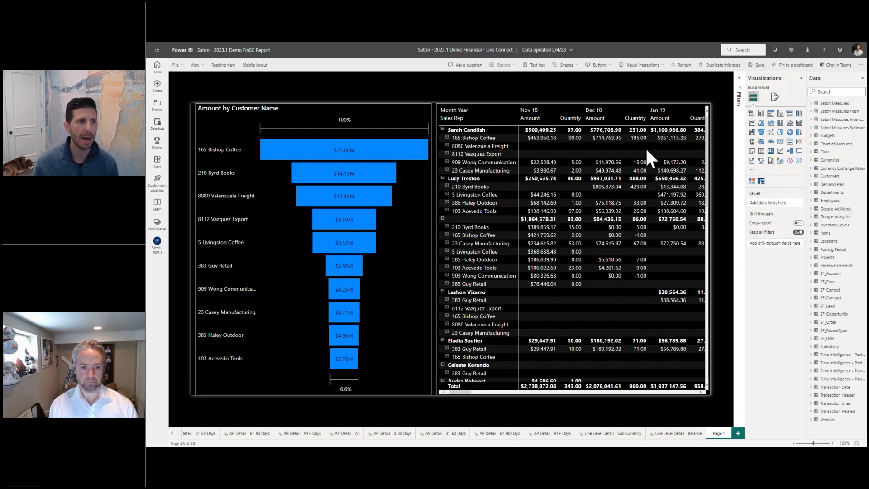
Return the report to reading view without saving the changes and display the Financial Overview page.
click(223, 65)
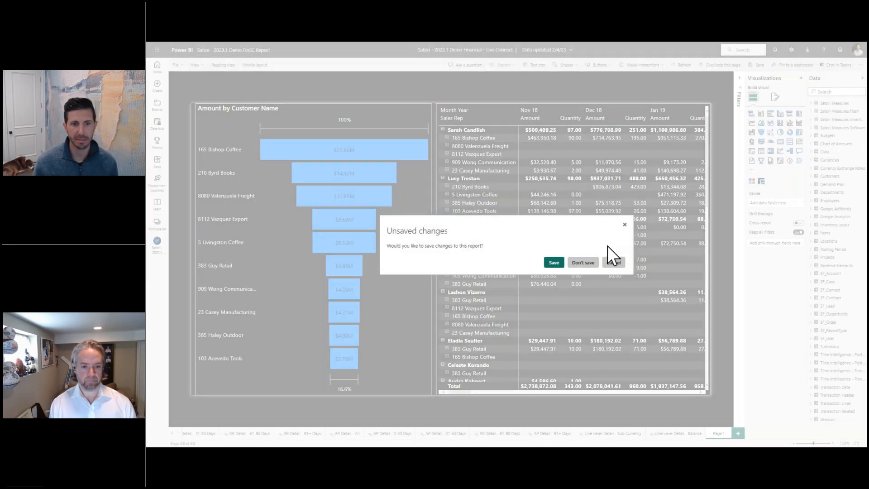
click(584, 263)
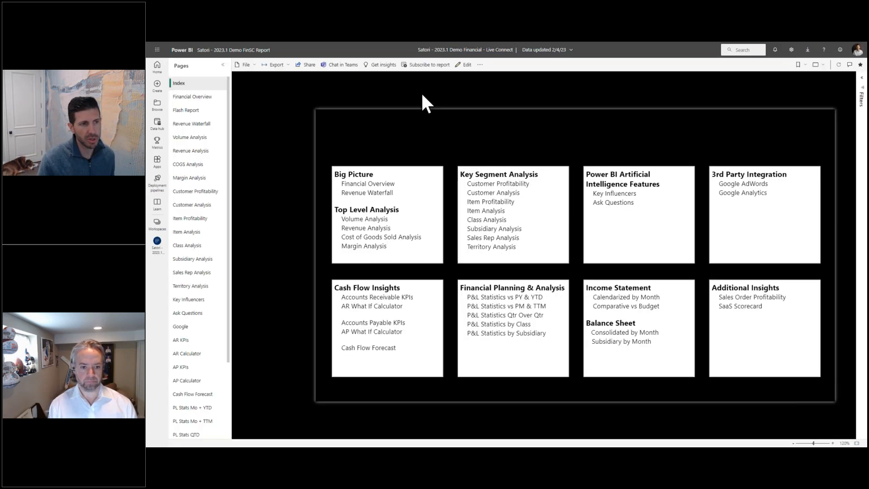
click(213, 97)
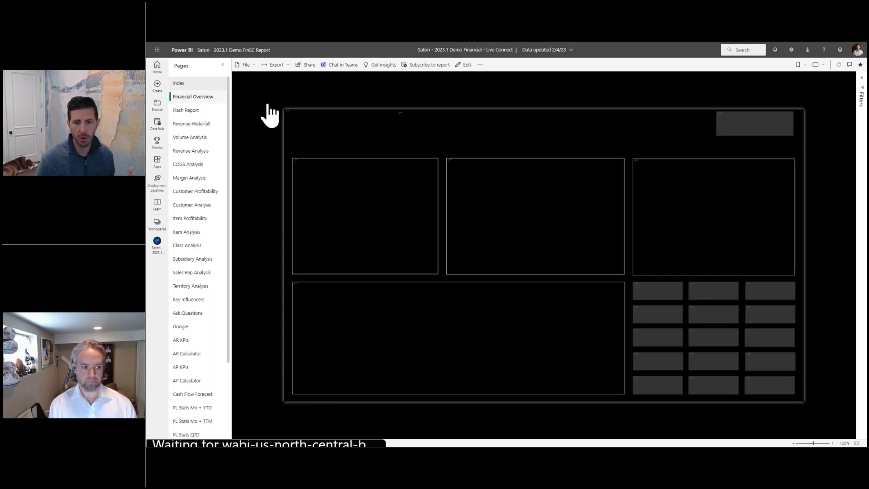
click(832, 443)
click(833, 443)
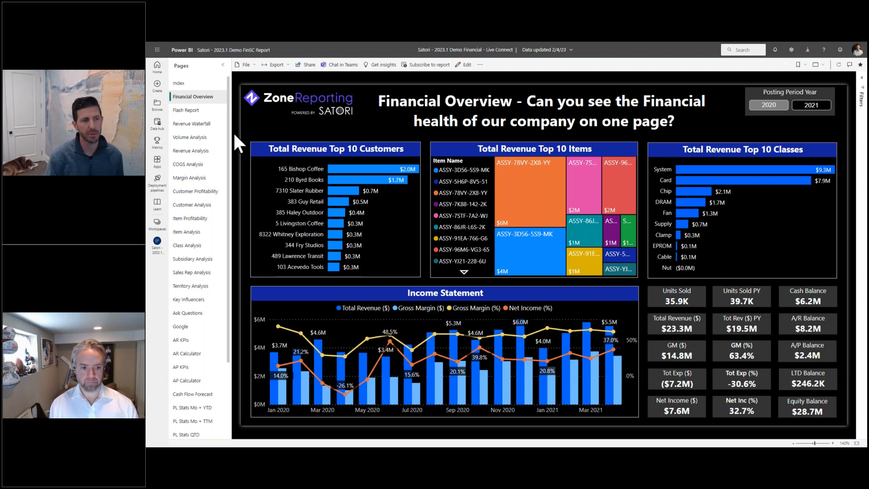
View the Flash Report page and the Revenue Waterfall page, each fitted to the window.
click(191, 111)
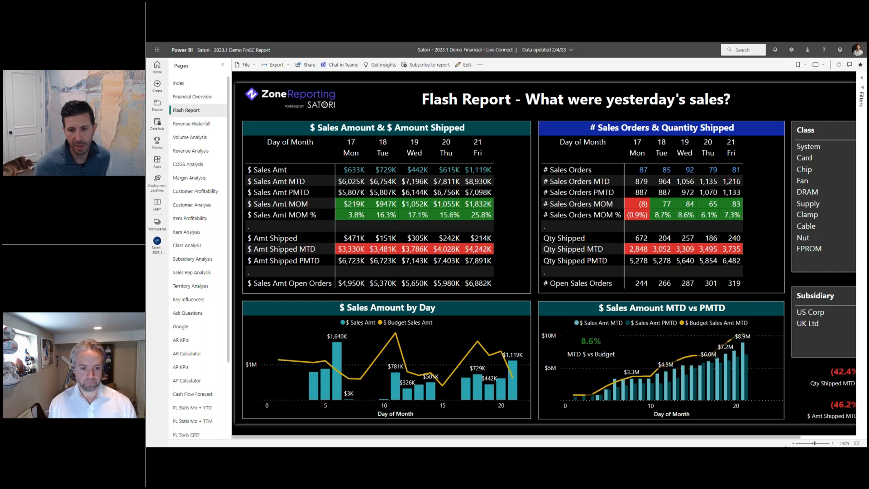
click(793, 443)
click(793, 444)
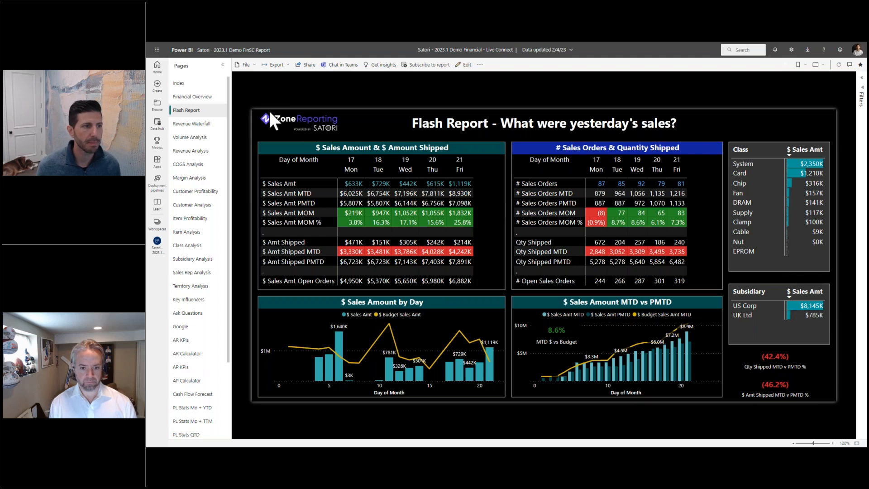
click(183, 125)
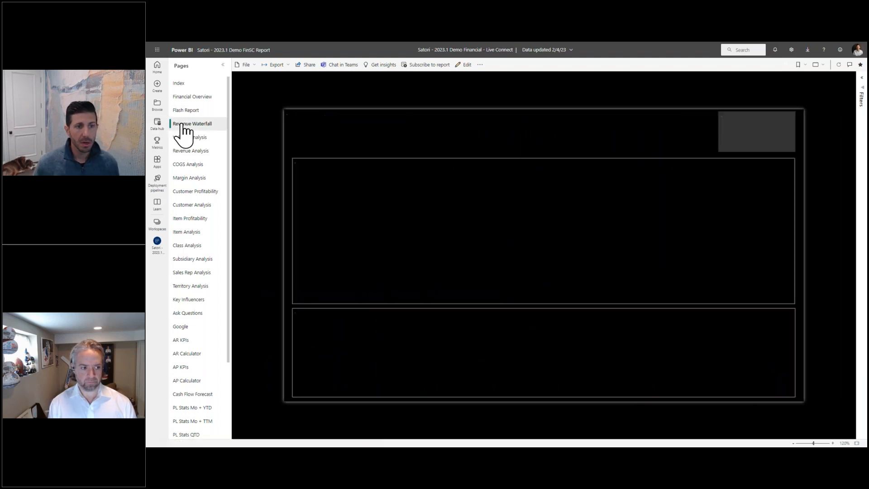
click(833, 443)
click(834, 443)
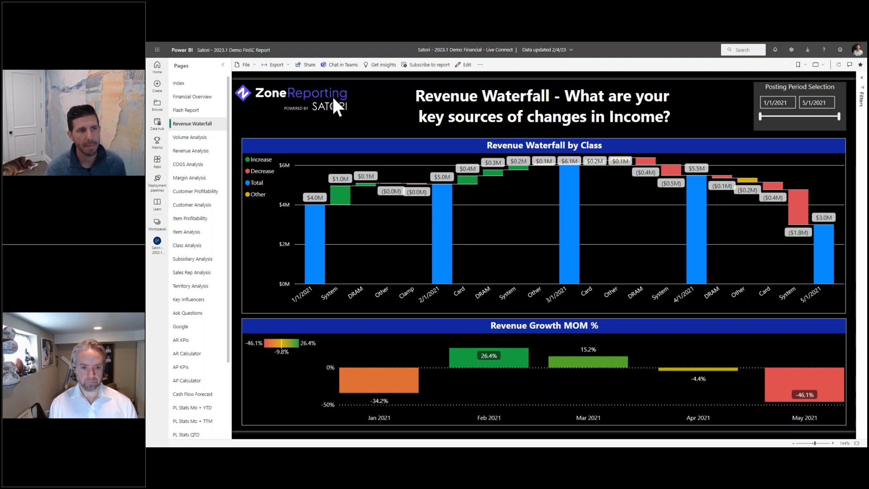
Look through the report's export options, including the PowerPoint choices, and go to the Share option.
click(292, 67)
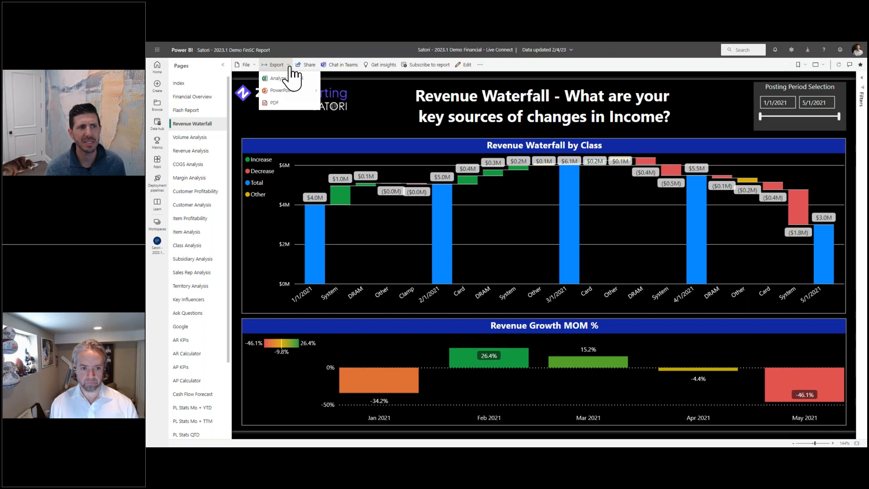
mouse_move(282, 91)
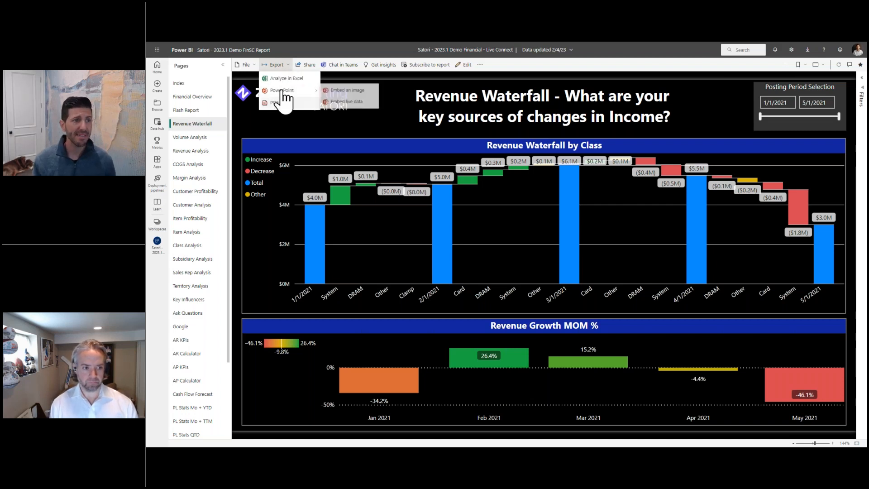
click(327, 123)
click(308, 65)
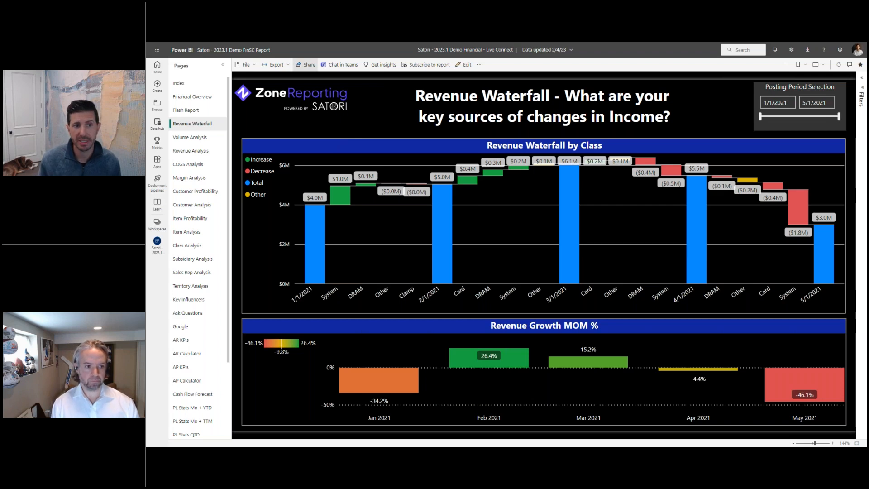